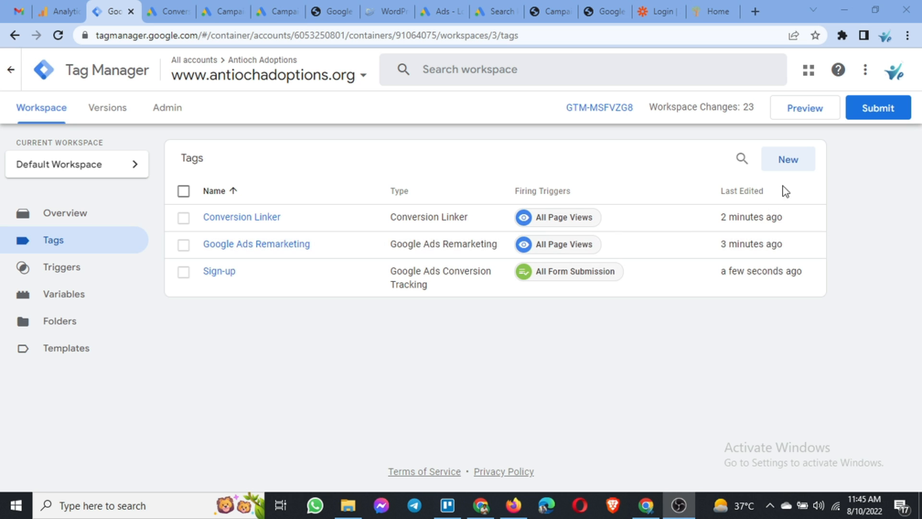
Create a new tag of type Google Analytics: Universal Analytics with Page View as the track type
{"action": "left_click", "coordinate": [783, 165]}
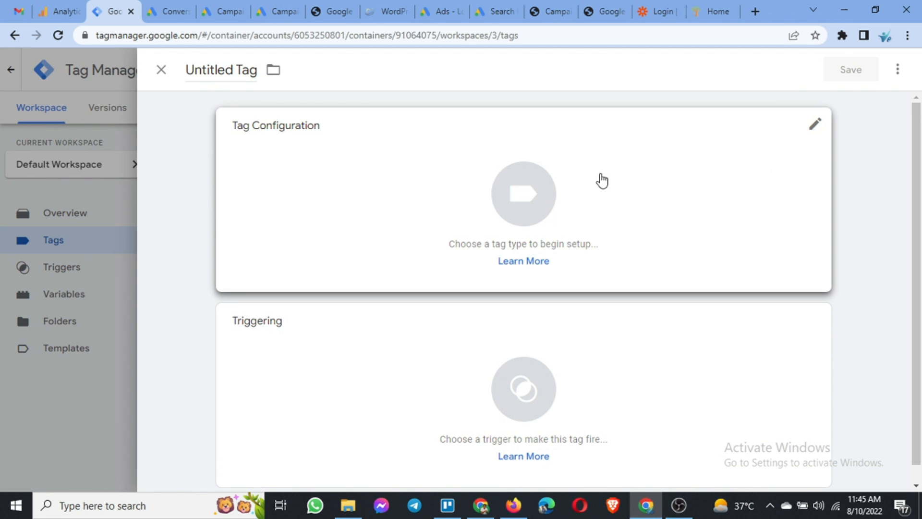
{"action": "left_click", "coordinate": [543, 189]}
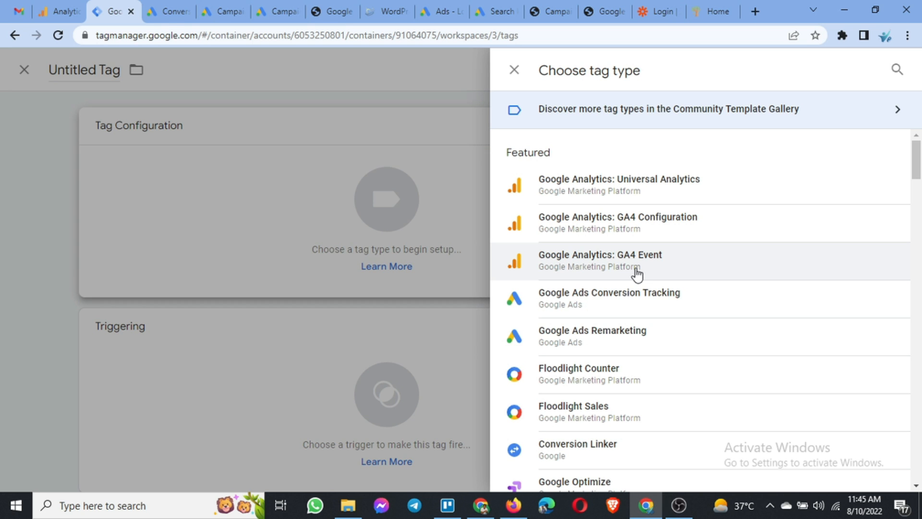
{"action": "left_click", "coordinate": [614, 192]}
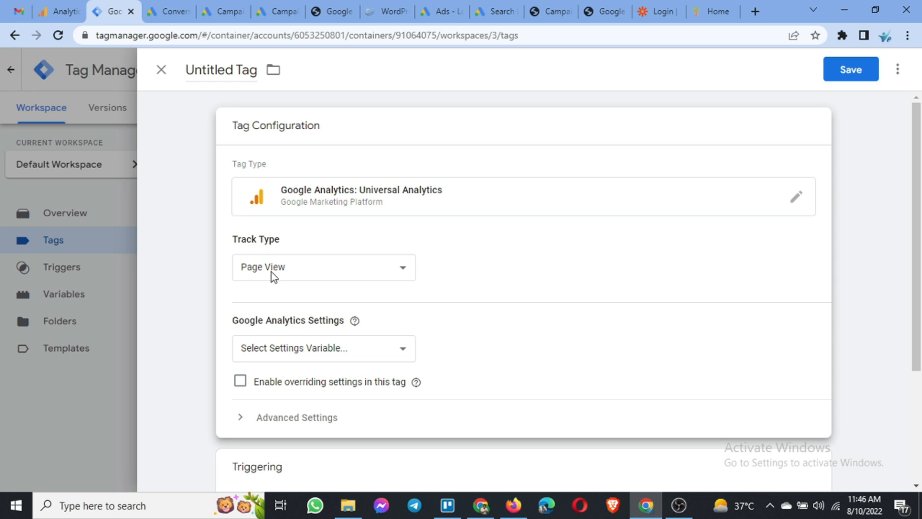
{"action": "left_click", "coordinate": [361, 275]}
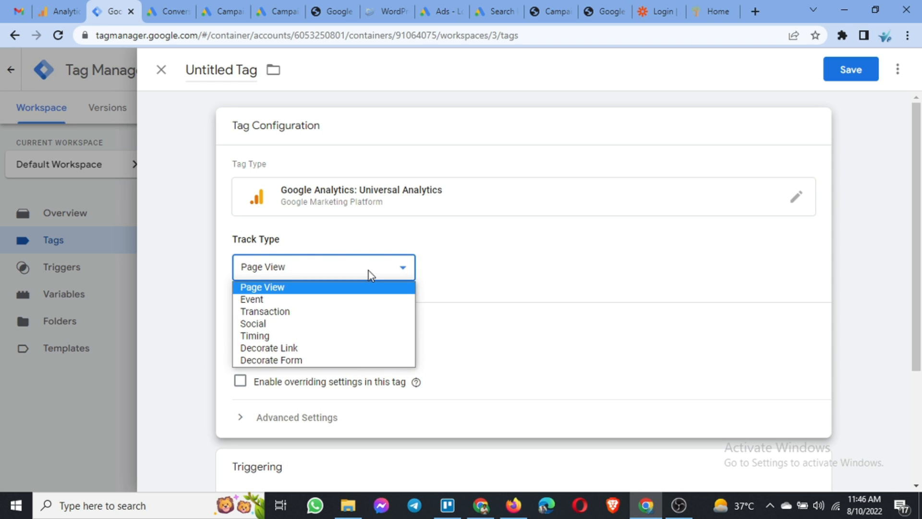
{"action": "left_click", "coordinate": [369, 272]}
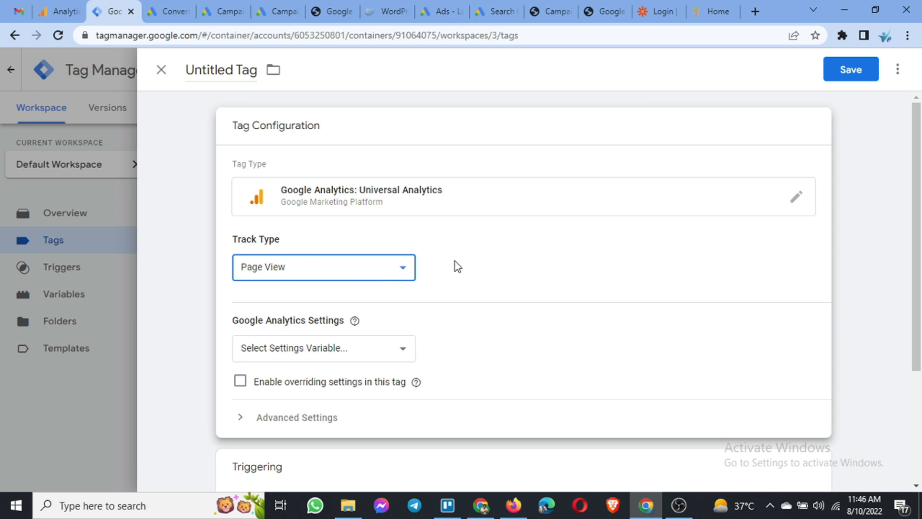
Start a new Google Analytics Settings variable for the tag and go to its empty Tracking ID
{"action": "scroll", "coordinate": [454, 261], "scroll_direction": "down", "scroll_amount": 2}
{"action": "left_click", "coordinate": [307, 259]}
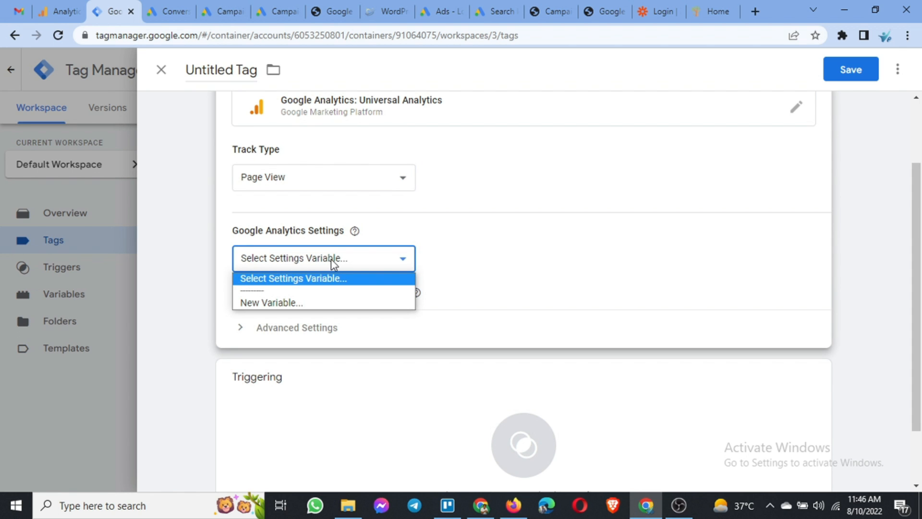
{"action": "left_click", "coordinate": [324, 262]}
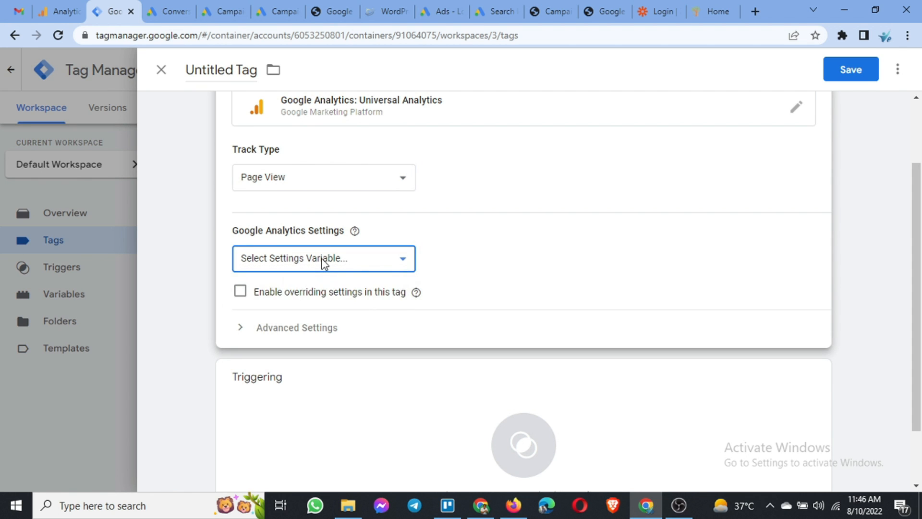
{"action": "left_click", "coordinate": [323, 262]}
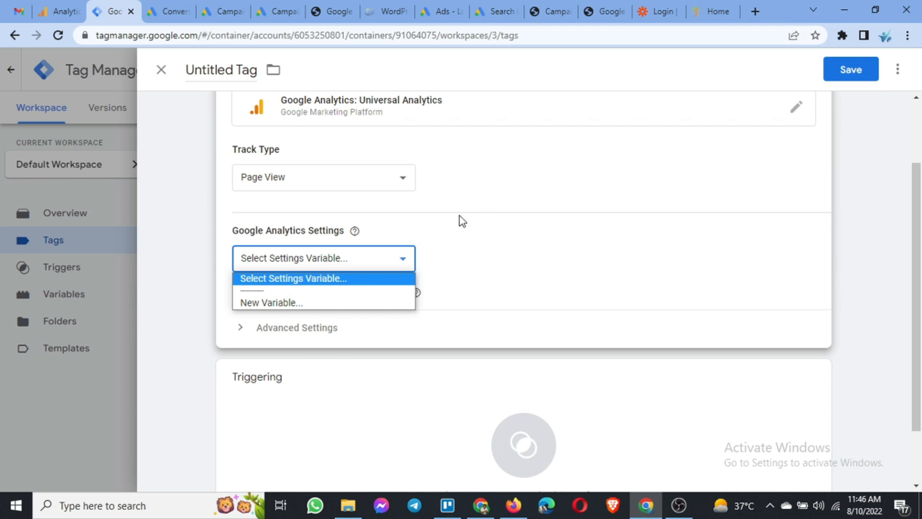
{"action": "scroll", "coordinate": [461, 221], "scroll_direction": "up", "scroll_amount": 2}
{"action": "scroll", "coordinate": [451, 227], "scroll_direction": "down", "scroll_amount": 2}
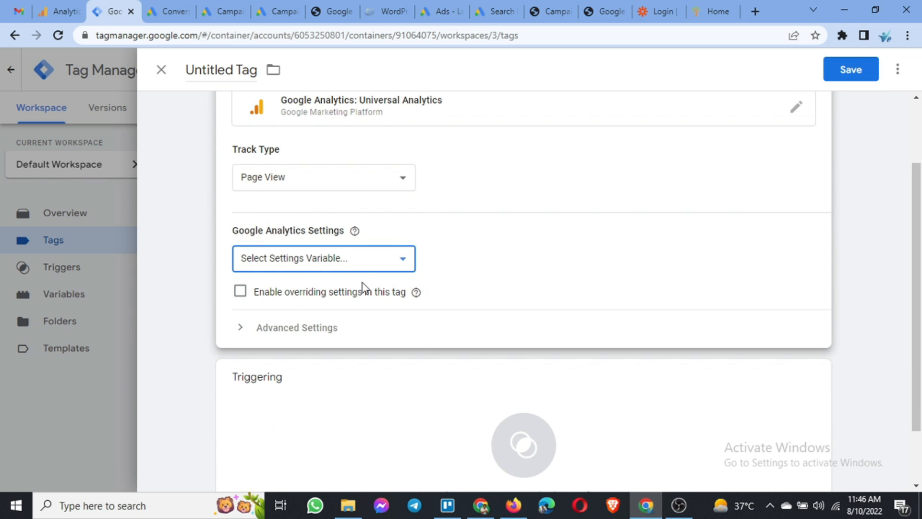
{"action": "left_click", "coordinate": [355, 262]}
{"action": "left_click", "coordinate": [291, 303]}
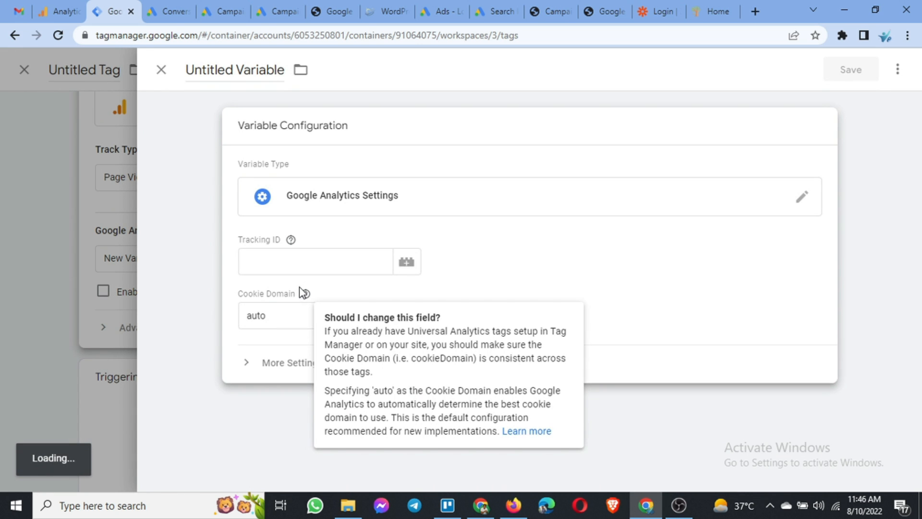
{"action": "left_click", "coordinate": [301, 260]}
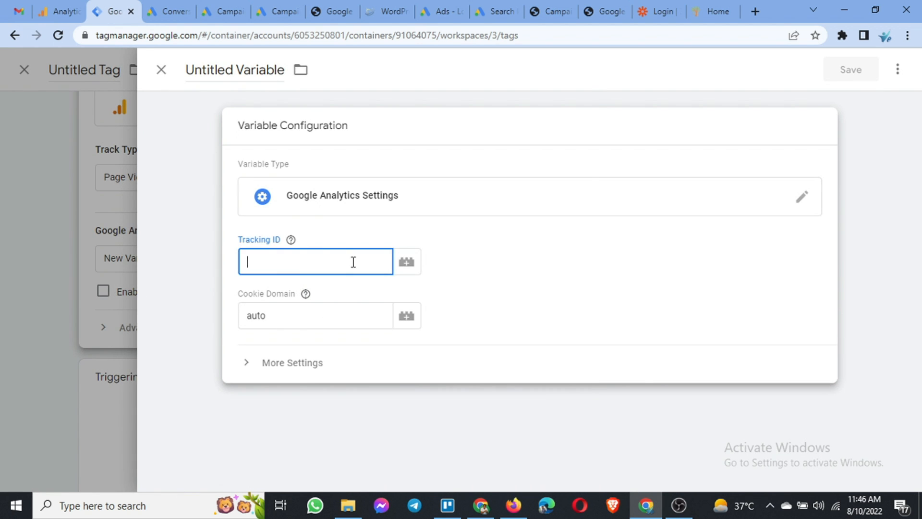
{"action": "left_click", "coordinate": [258, 264]}
{"action": "left_click", "coordinate": [290, 239]}
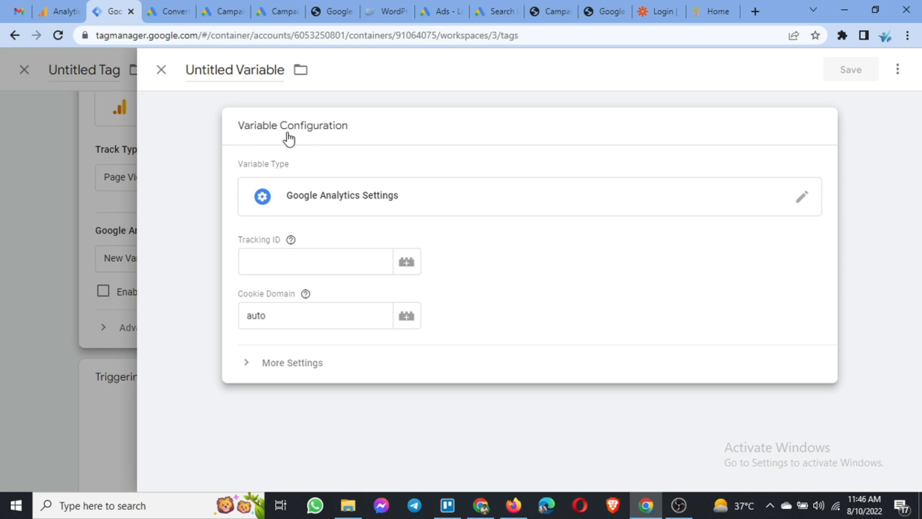
Switch to Google Analytics and open the tracking code page in the admin settings of the Antioch Adoptions property
{"action": "left_click", "coordinate": [45, 12]}
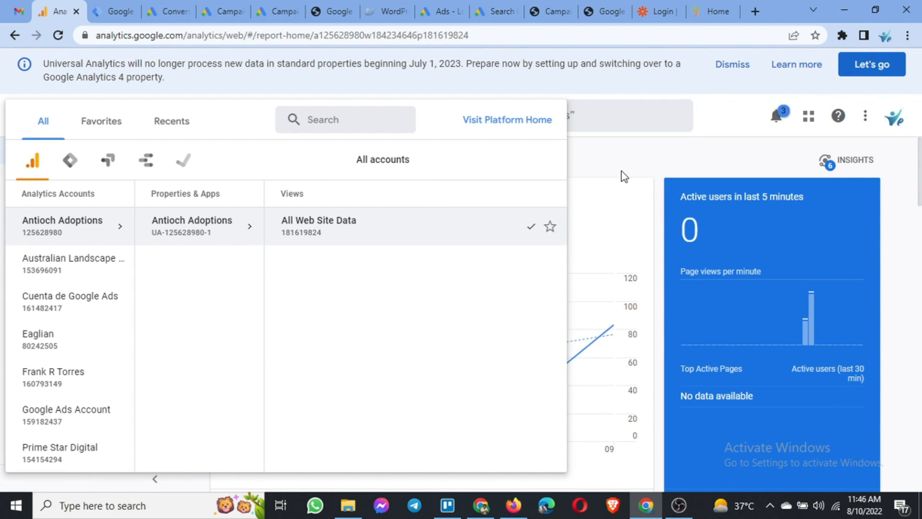
{"action": "left_click", "coordinate": [623, 170]}
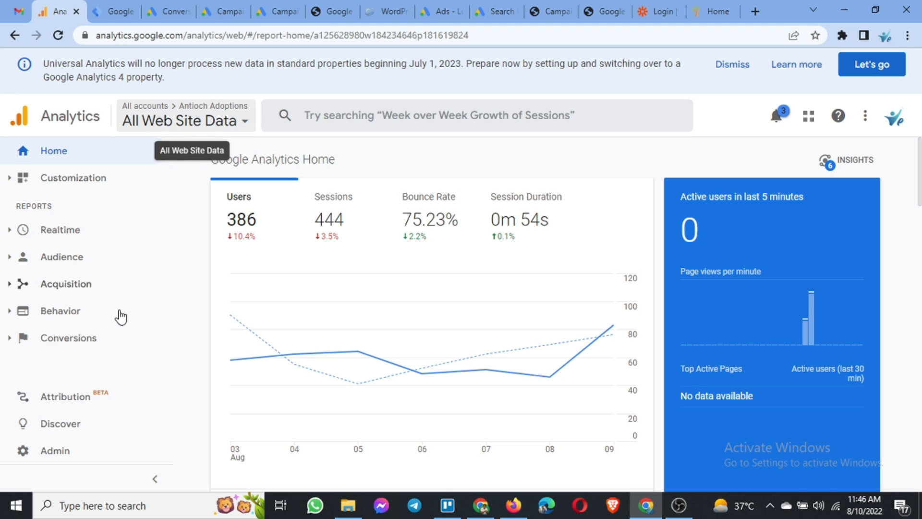
{"action": "left_click", "coordinate": [54, 452]}
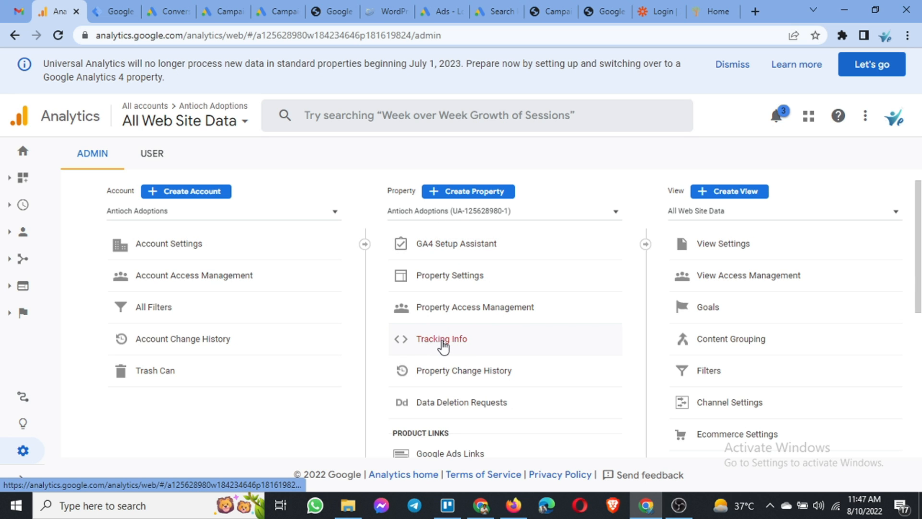
{"action": "left_click", "coordinate": [441, 339]}
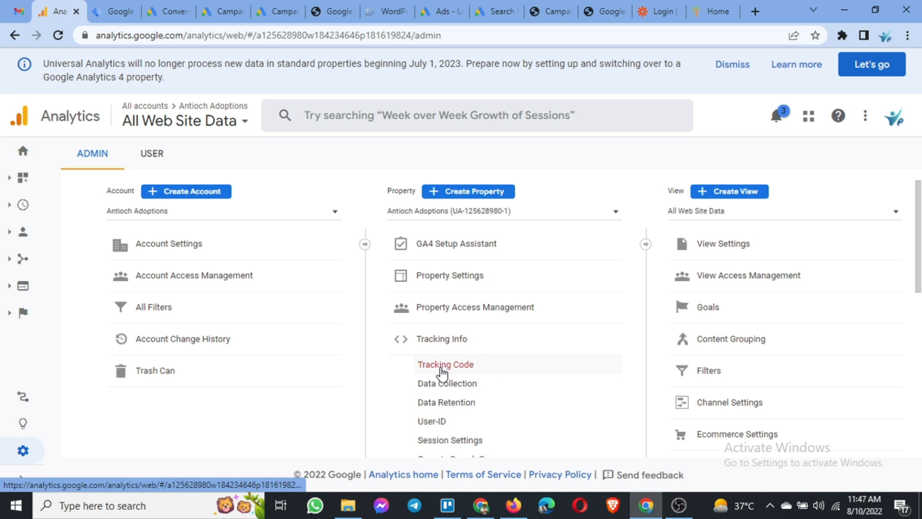
{"action": "left_click", "coordinate": [444, 370]}
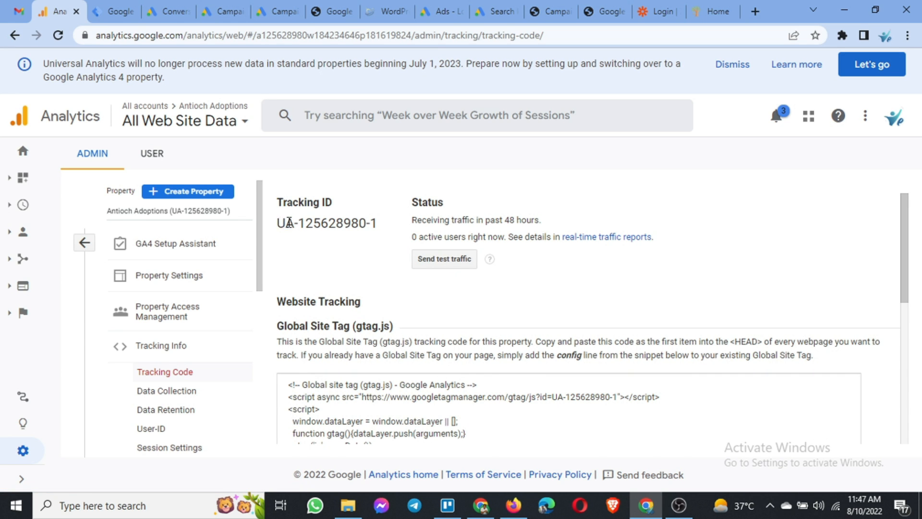
Copy the property's Tracking ID from the tracking code page
{"action": "left_click_drag", "start_coordinate": [278, 222], "coordinate": [377, 227]}
{"action": "scroll", "coordinate": [411, 375], "scroll_direction": "down", "scroll_amount": 2}
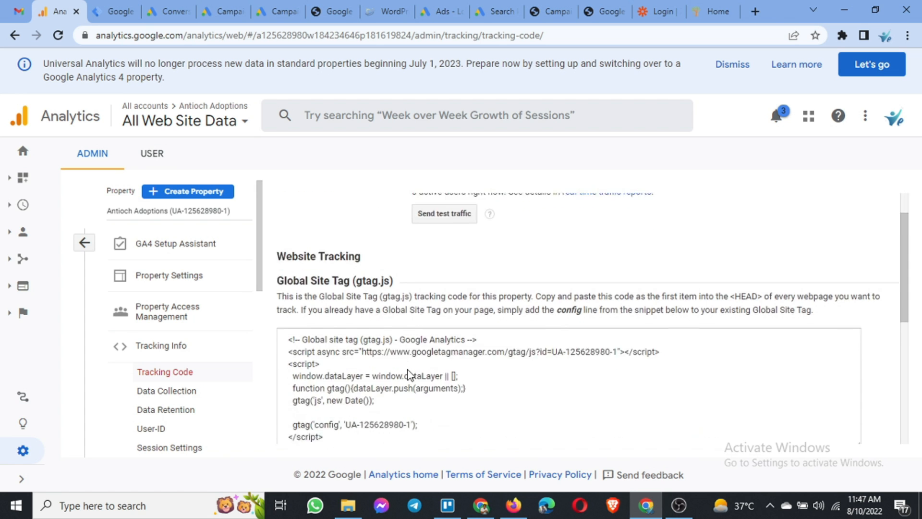
{"action": "scroll", "coordinate": [394, 344], "scroll_direction": "up", "scroll_amount": 2}
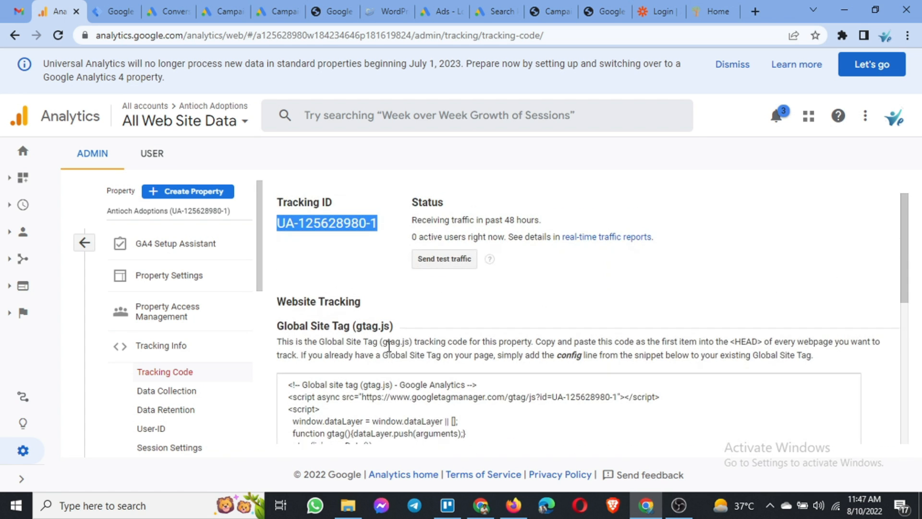
{"action": "left_click", "coordinate": [329, 232]}
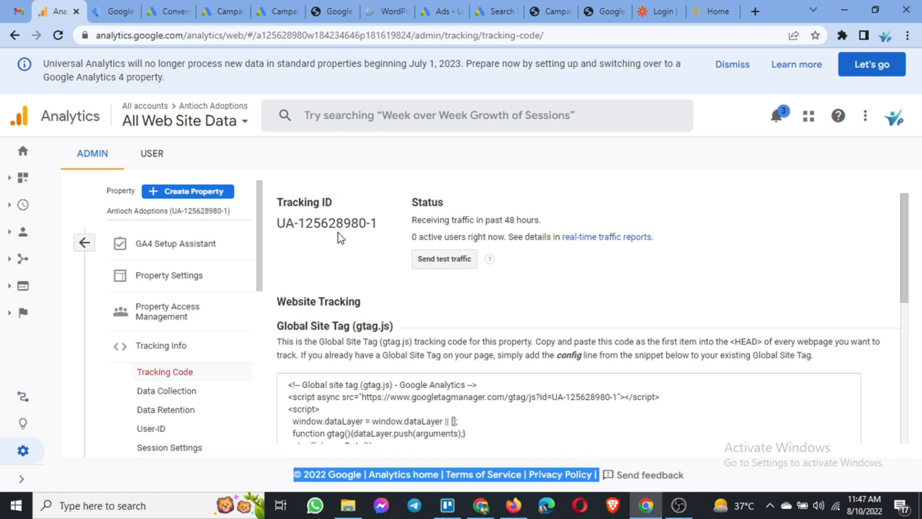
{"action": "left_click_drag", "start_coordinate": [378, 224], "coordinate": [280, 225]}
{"action": "key", "text": "ctrl+c"}
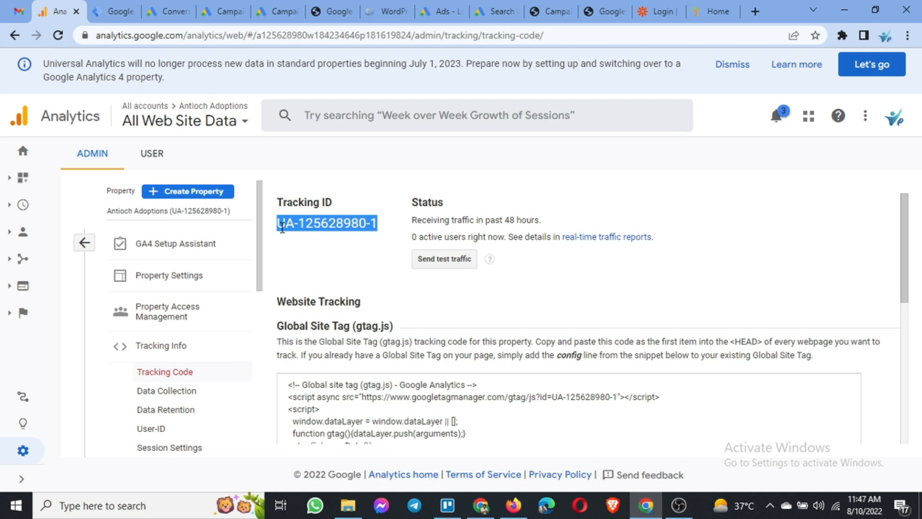
Back in Tag Manager, paste the copied Tracking ID into the new variable and save it under the name Google Analytics
{"action": "left_click", "coordinate": [110, 12]}
{"action": "left_click", "coordinate": [272, 265]}
{"action": "key", "text": "ctrl+v"}
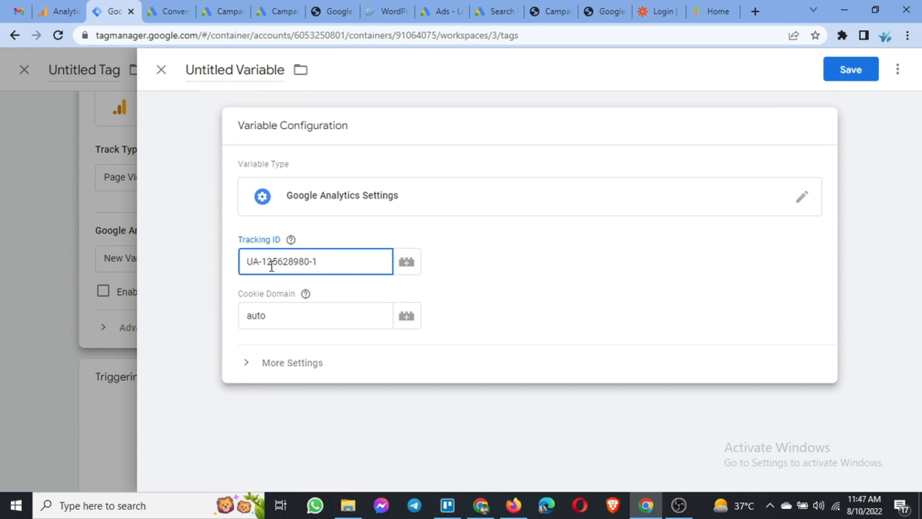
{"action": "left_click", "coordinate": [262, 73]}
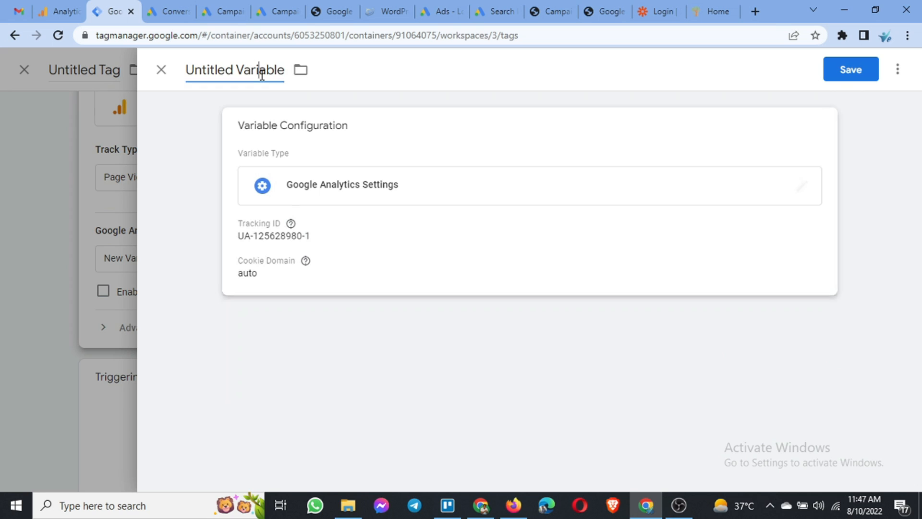
{"action": "key", "text": "ctrl+a"}
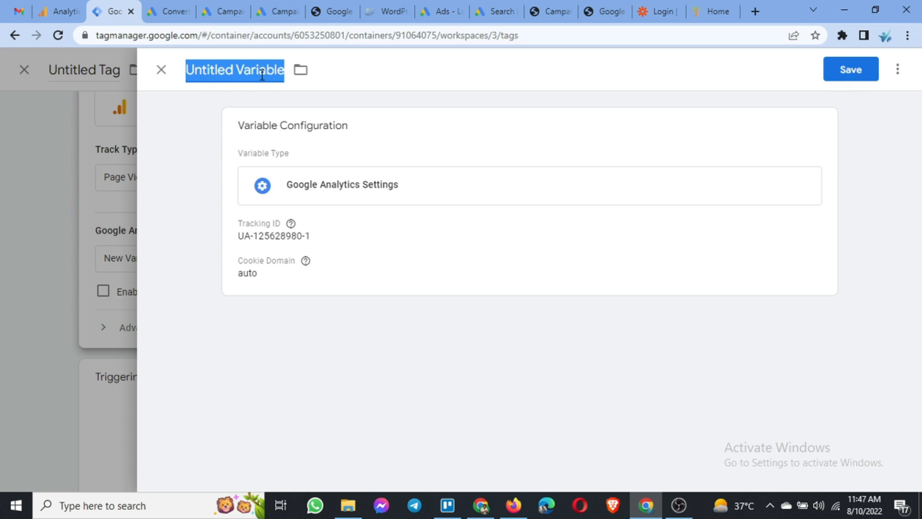
{"action": "type", "text": "Google Analytics"}
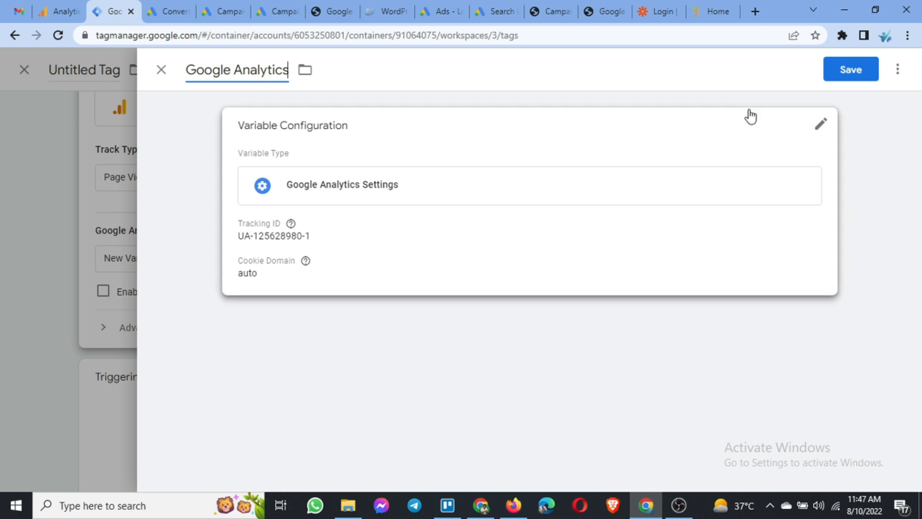
{"action": "left_click", "coordinate": [853, 76]}
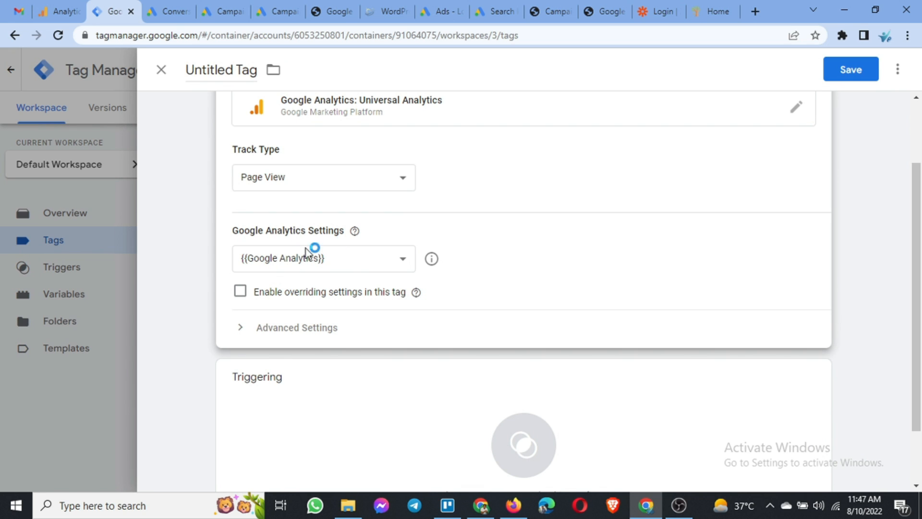
Select {{Google Analytics}} as the tag's settings variable and assign All Page Views as its firing trigger
{"action": "left_click", "coordinate": [317, 267]}
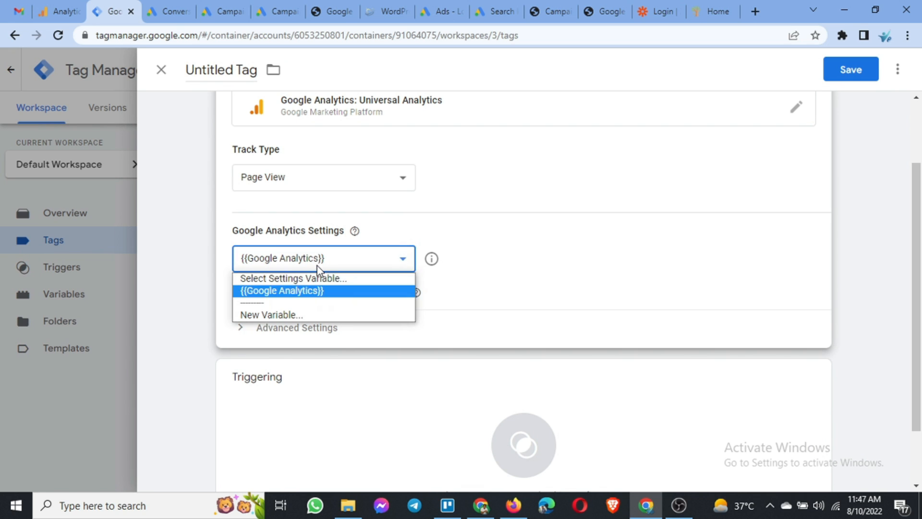
{"action": "left_click", "coordinate": [298, 291]}
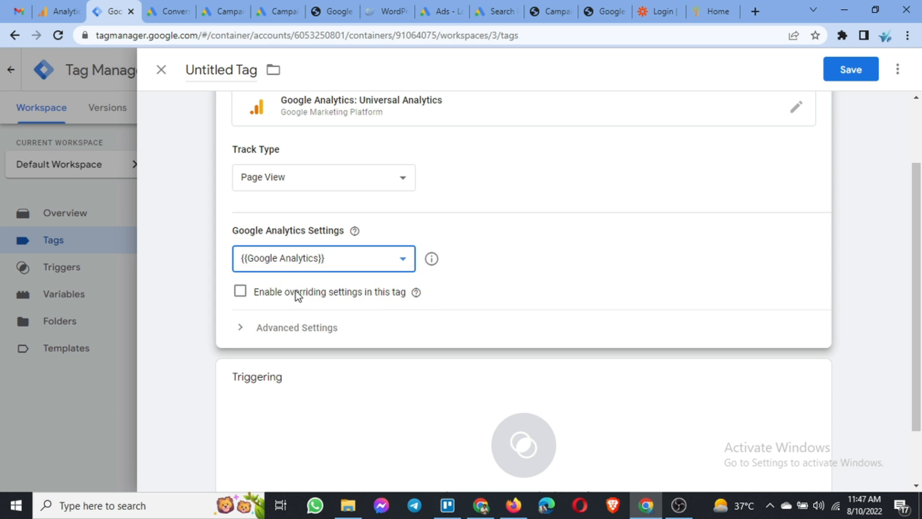
{"action": "left_click", "coordinate": [485, 434]}
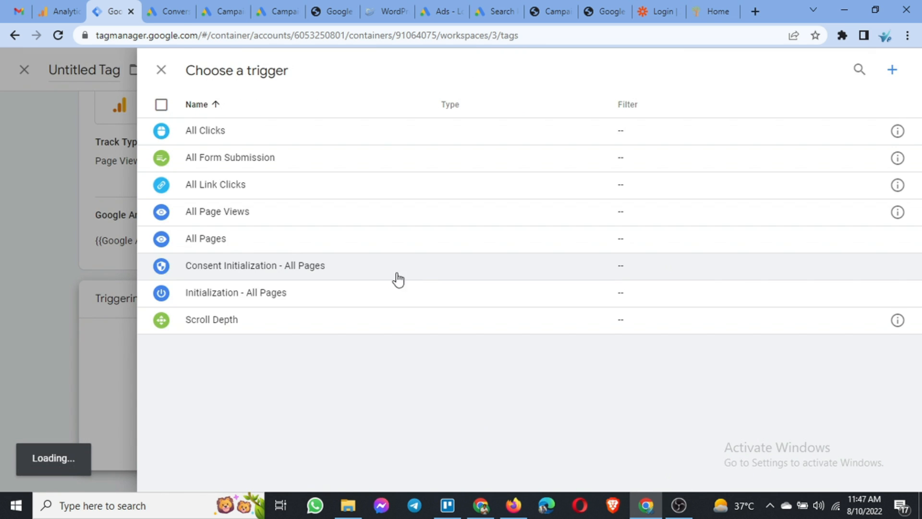
{"action": "left_click", "coordinate": [220, 214]}
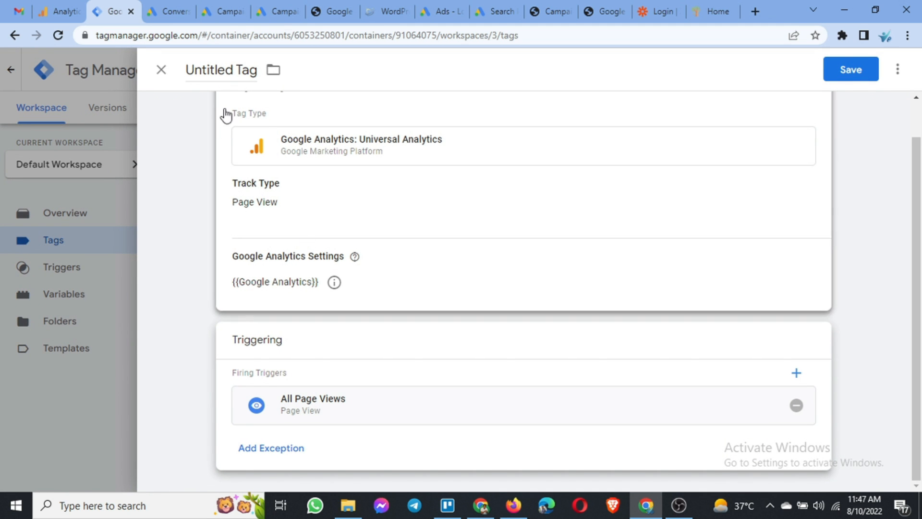
Name the tag GA - UA and save it
{"action": "left_click", "coordinate": [223, 72]}
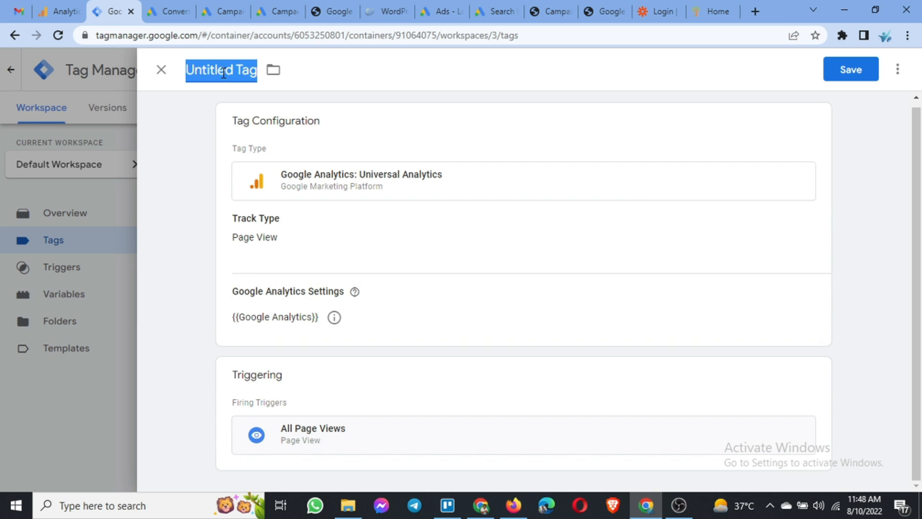
{"action": "type", "text": "GA"}
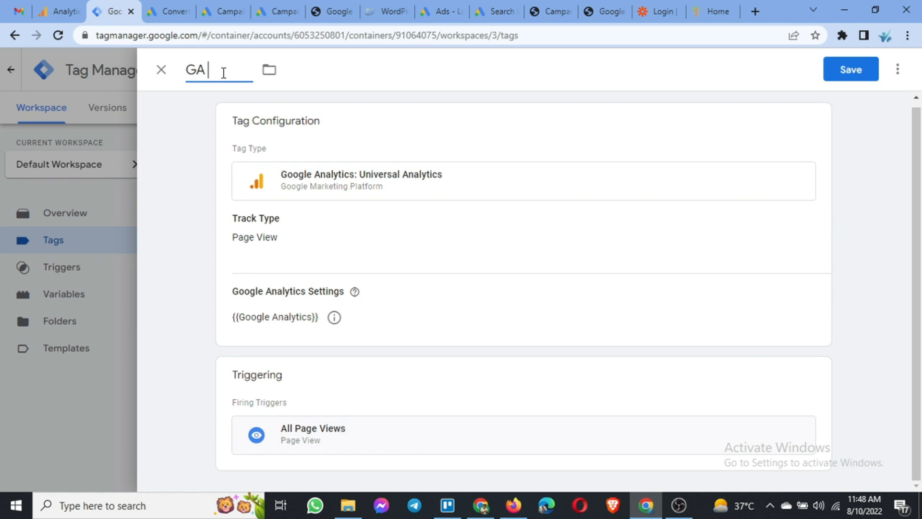
{"action": "type", "text": " - UA"}
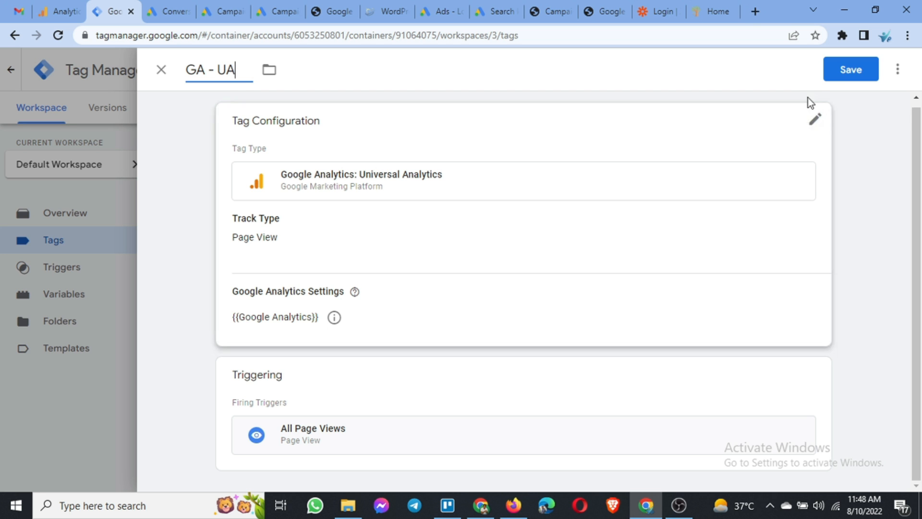
{"action": "left_click", "coordinate": [840, 80]}
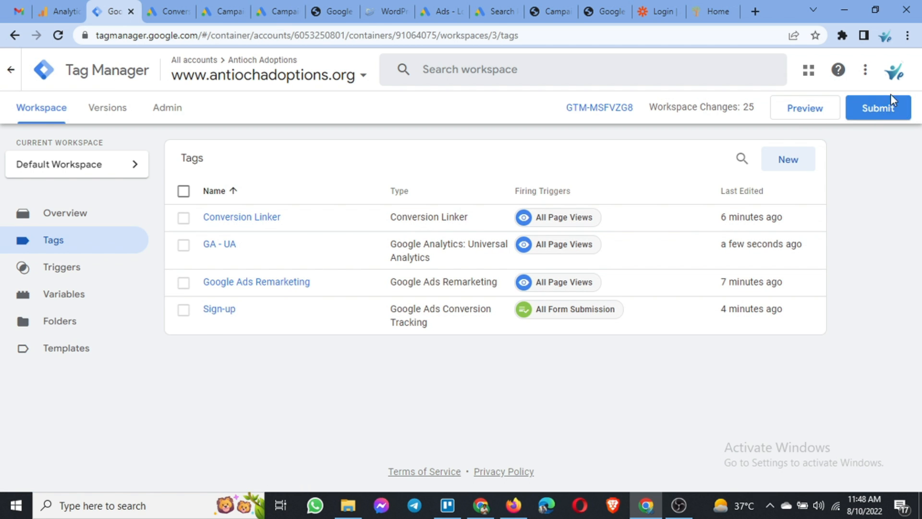
Submit the workspace changes and publish them as a new container version without a name or description
{"action": "left_click", "coordinate": [868, 115]}
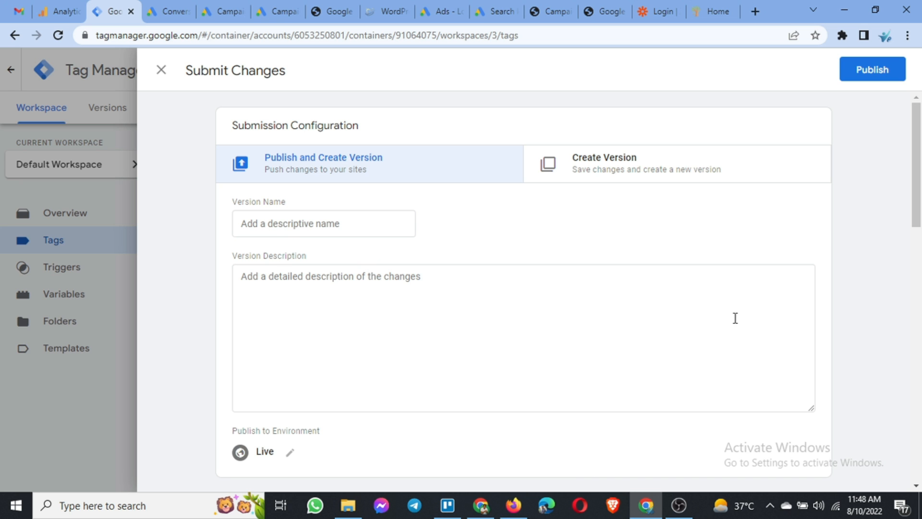
{"action": "left_click", "coordinate": [874, 82]}
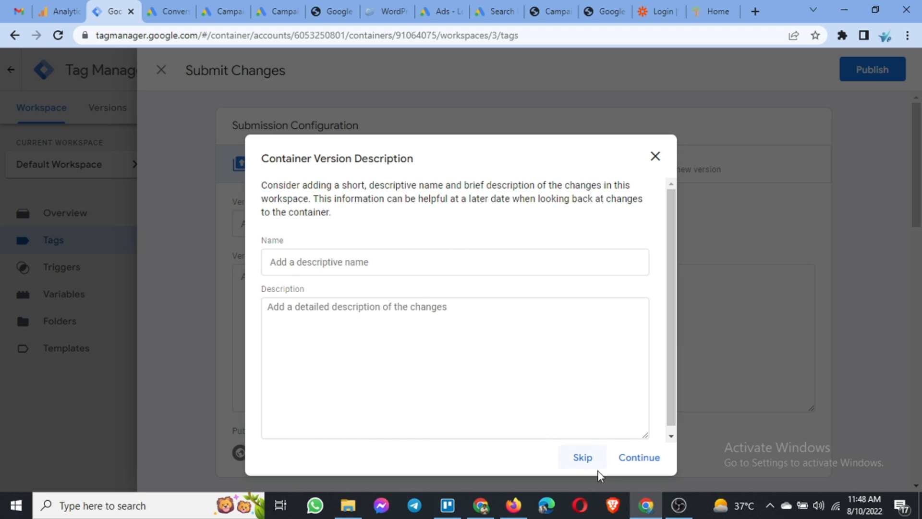
{"action": "left_click", "coordinate": [638, 459]}
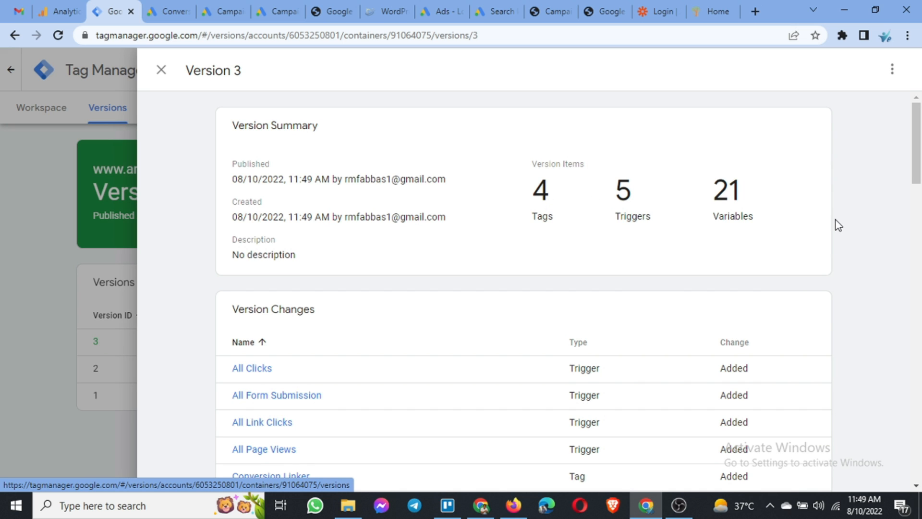
Close the published version's summary and return to the list of tags in the workspace
{"action": "left_click", "coordinate": [161, 70]}
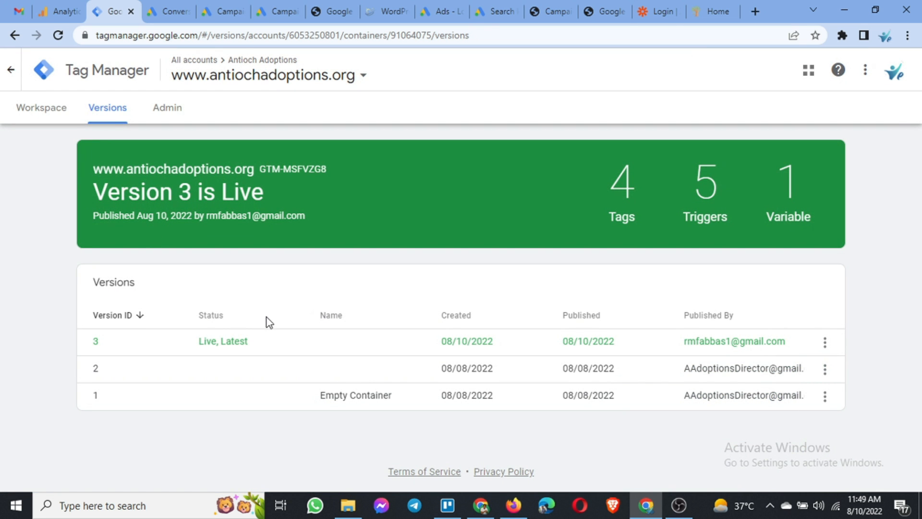
{"action": "left_click", "coordinate": [26, 111]}
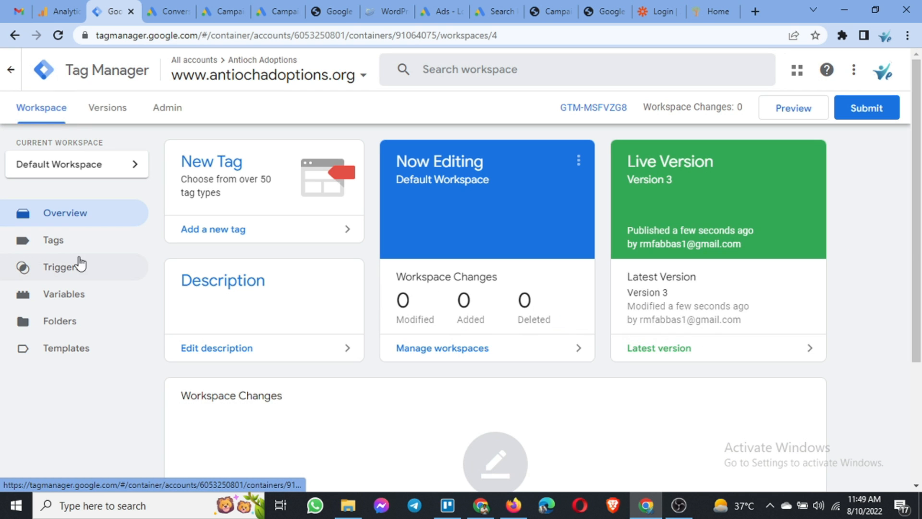
{"action": "left_click", "coordinate": [52, 245]}
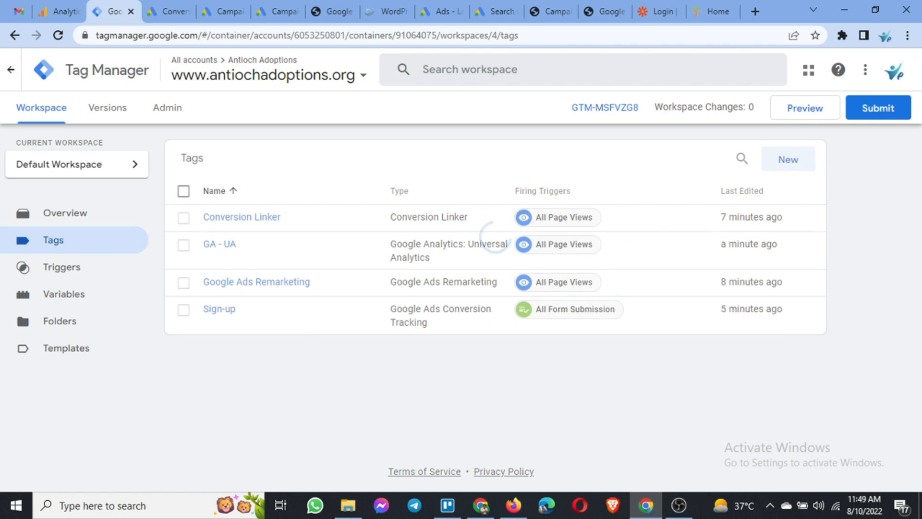